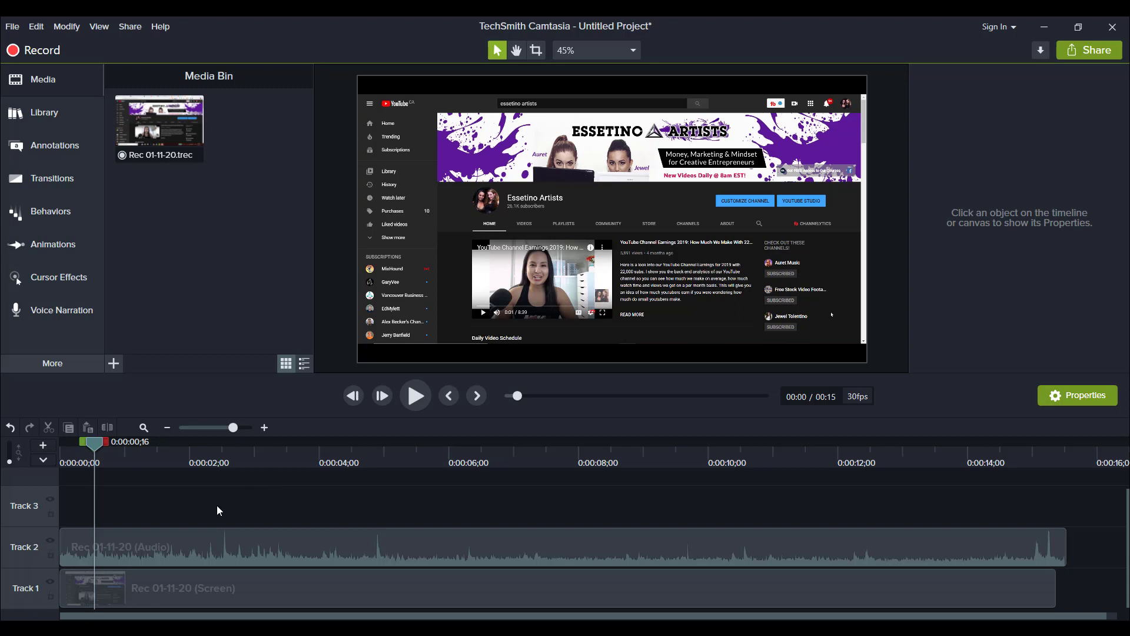
# Step: Mute the Track 2 recording audio by pulling its volume line to the bottom
pyautogui.click(202, 547)
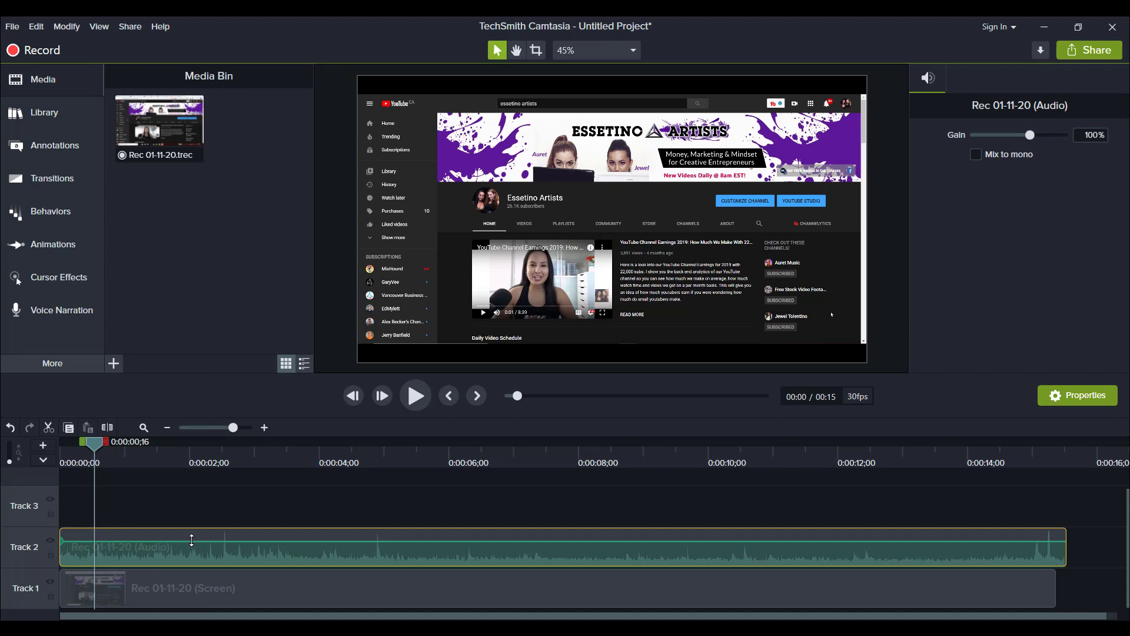
pyautogui.moveTo(192, 540); pyautogui.dragTo(183, 591)
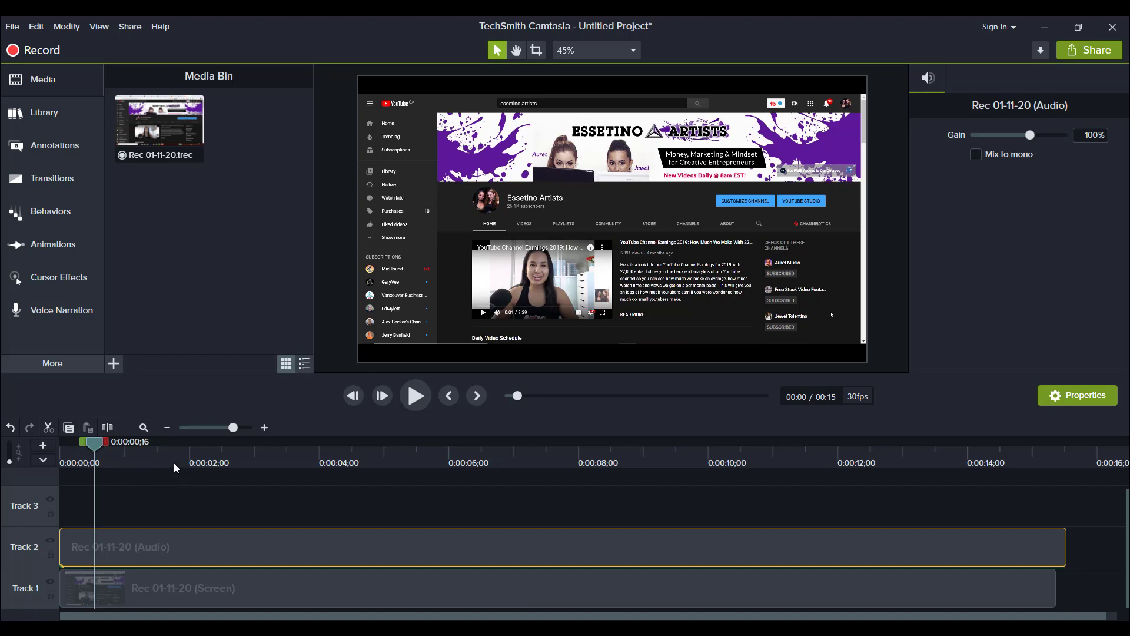
# Step: Compare the Cursor, Left Click and Right Click effect tabs, end on Left Click, and select the Track 1 clip
pyautogui.click(39, 278)
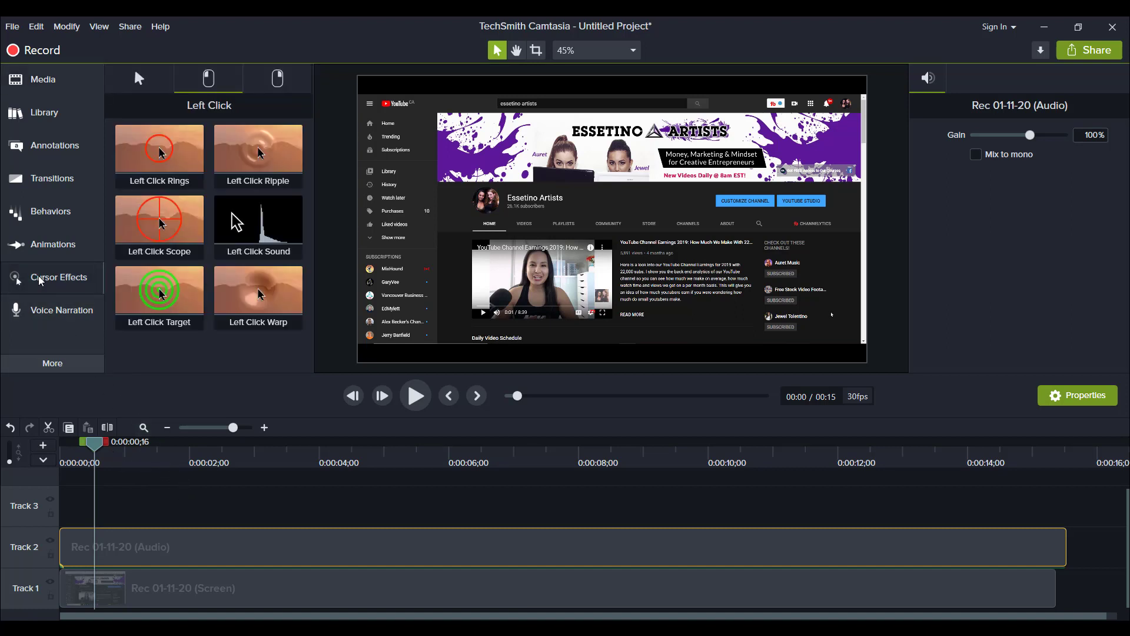
pyautogui.click(139, 78)
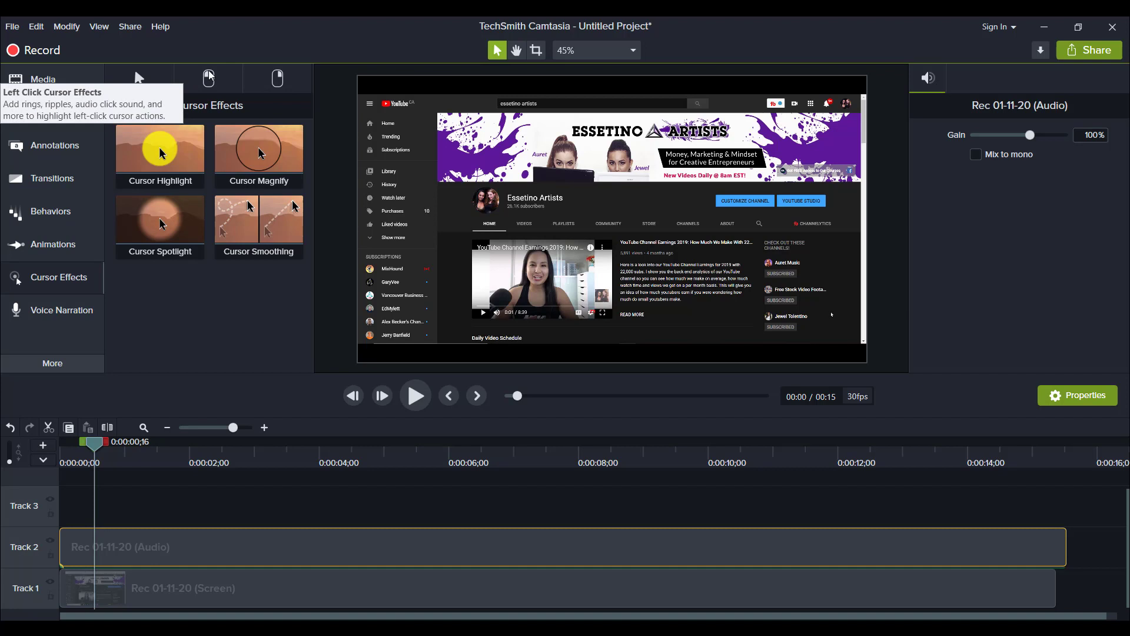
pyautogui.click(213, 85)
pyautogui.click(294, 84)
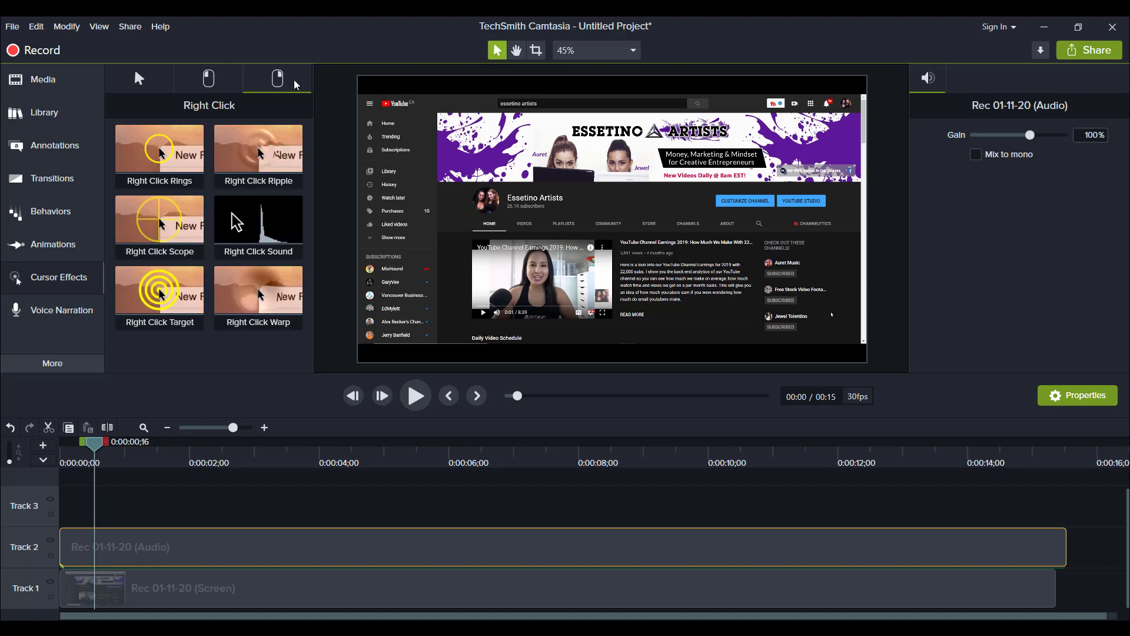
pyautogui.click(206, 82)
pyautogui.click(276, 79)
pyautogui.click(201, 84)
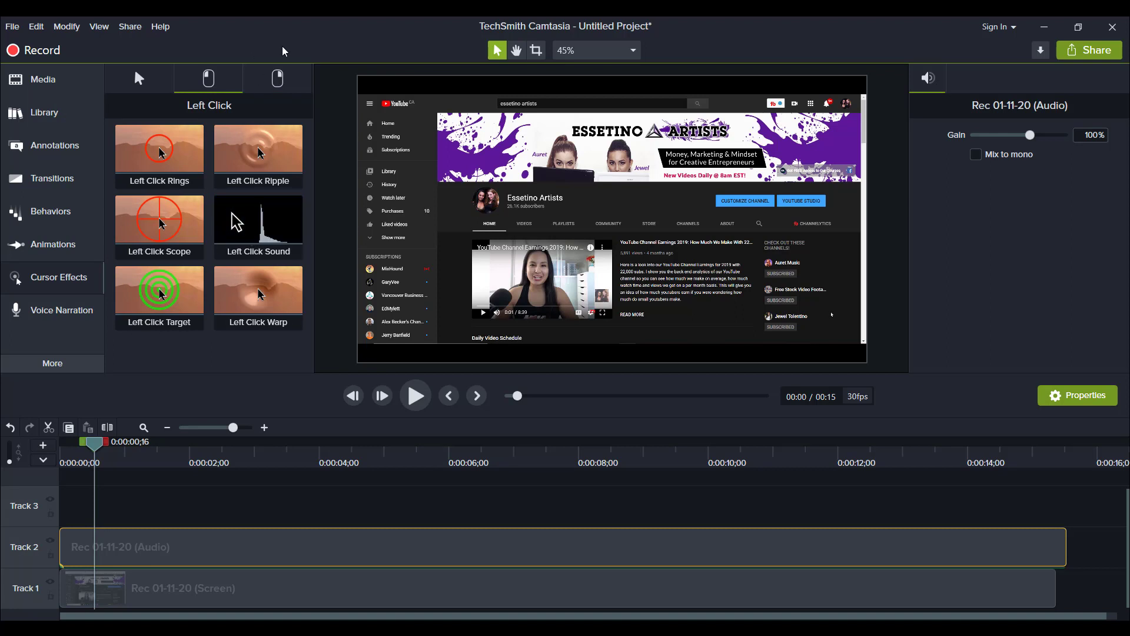
pyautogui.click(287, 80)
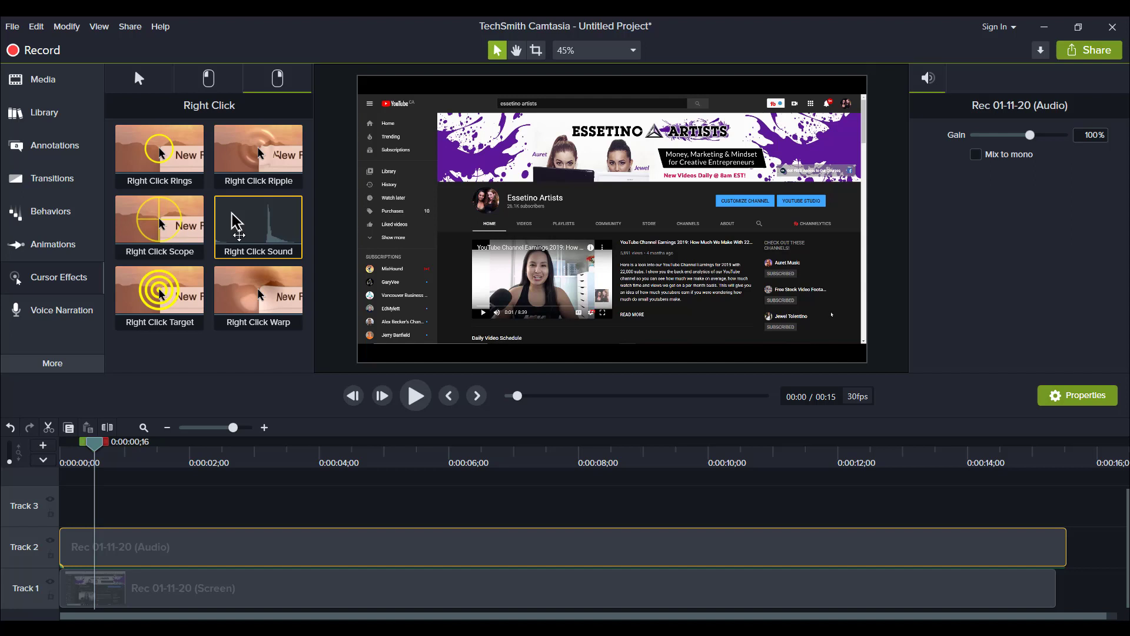
pyautogui.click(206, 80)
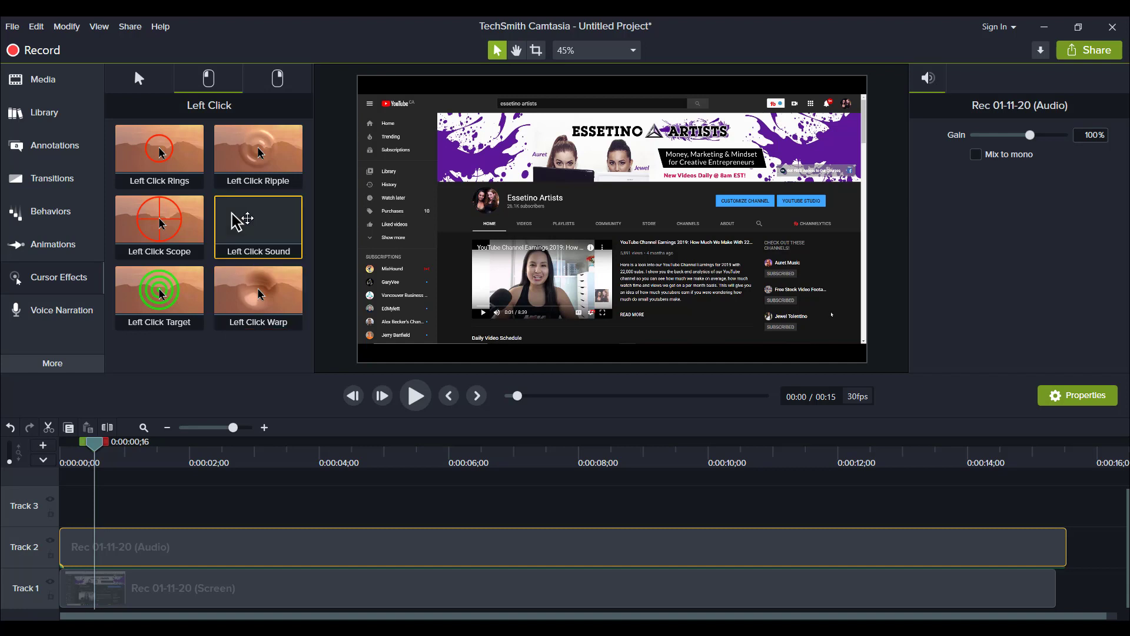
pyautogui.click(142, 589)
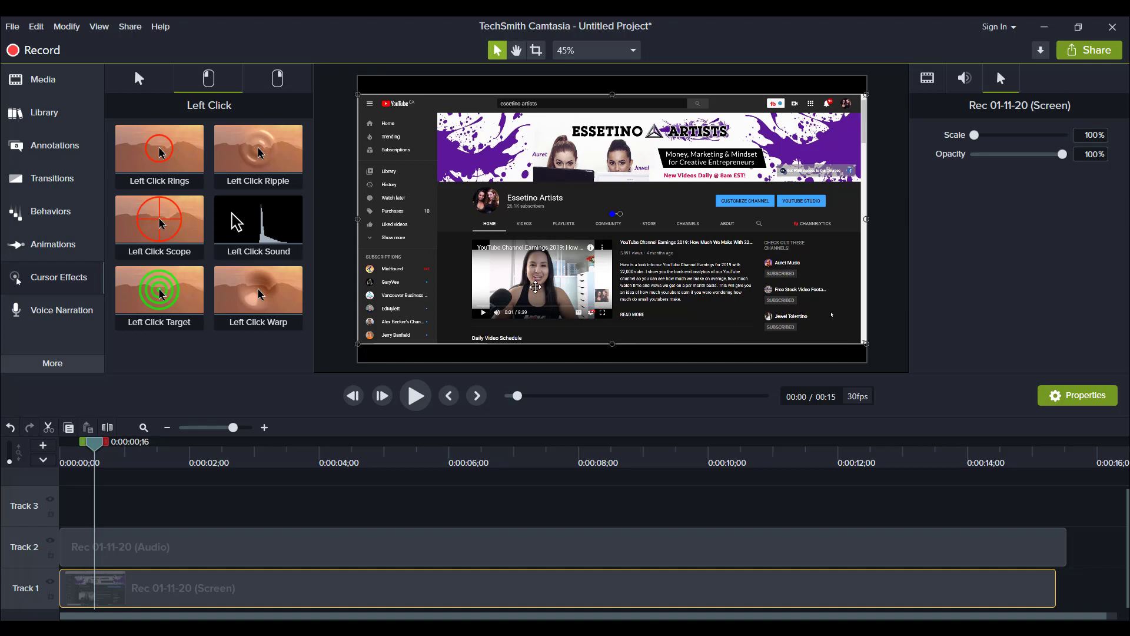
# Step: Drop the Left Click Sound effect onto the Track 1 screen recording clip
pyautogui.moveTo(234, 221); pyautogui.dragTo(165, 588)
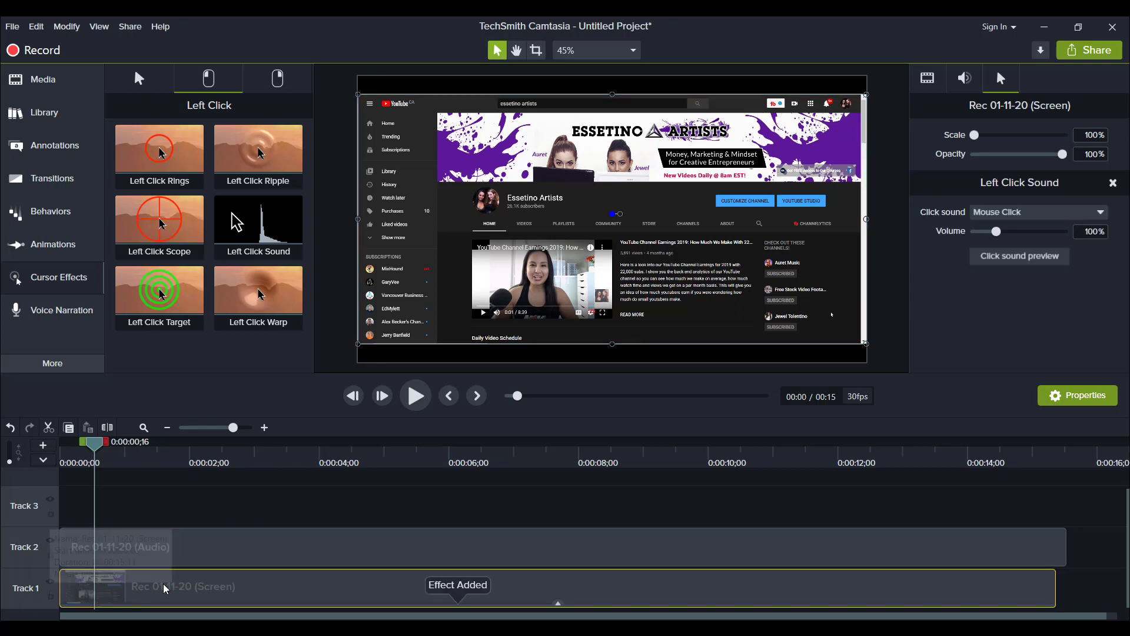
pyautogui.click(1042, 218)
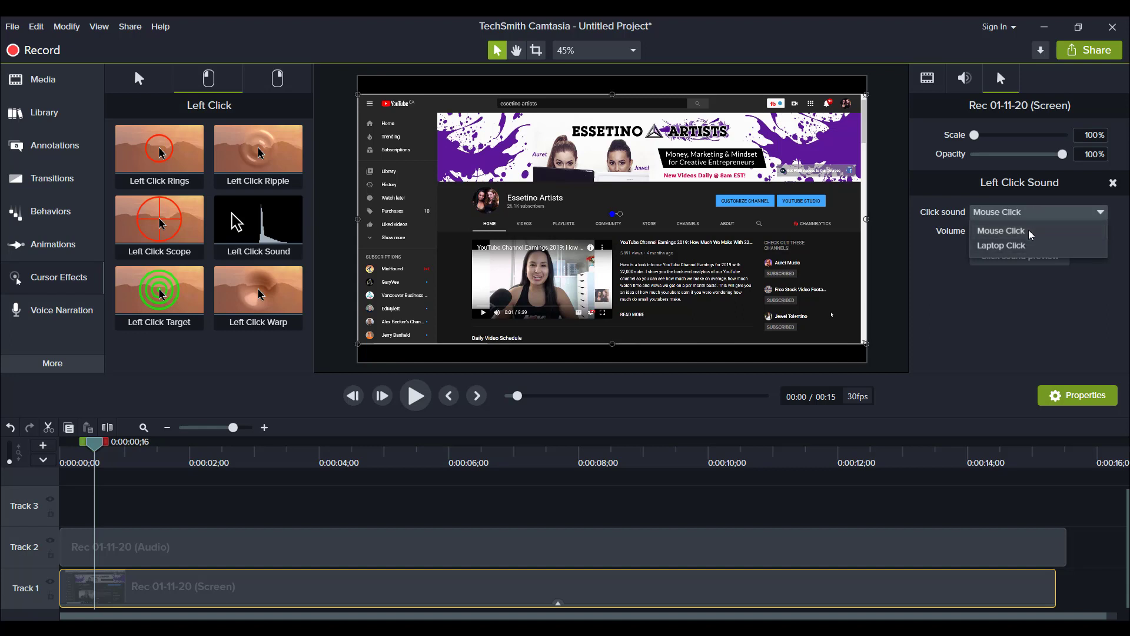
pyautogui.click(1031, 235)
pyautogui.click(1010, 259)
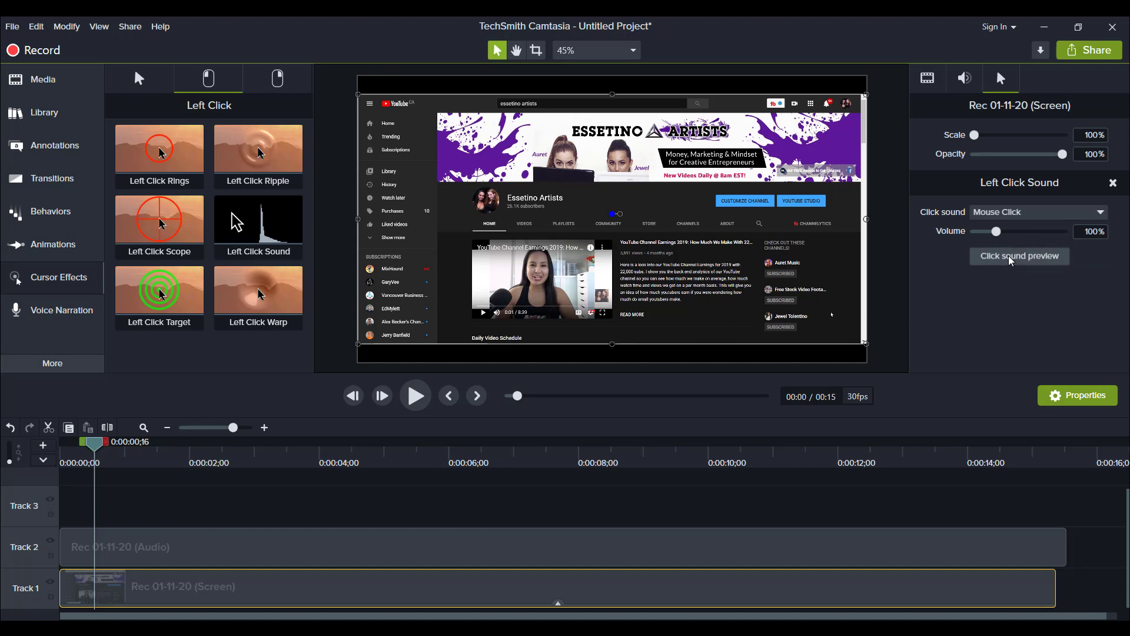
pyautogui.click(1015, 217)
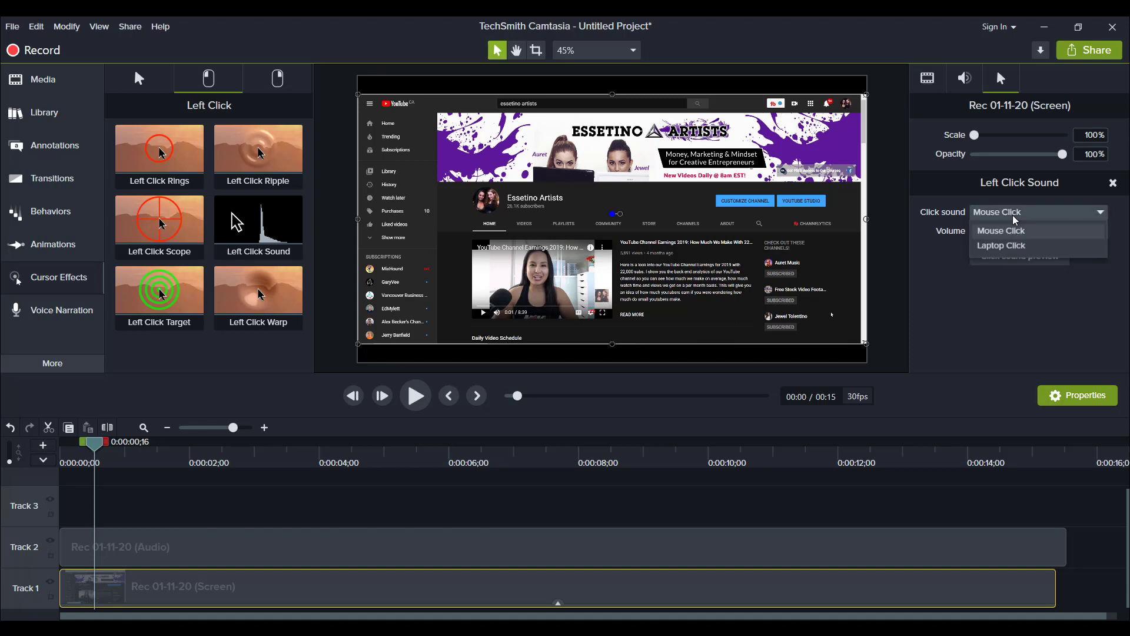
pyautogui.click(1007, 246)
pyautogui.click(1010, 261)
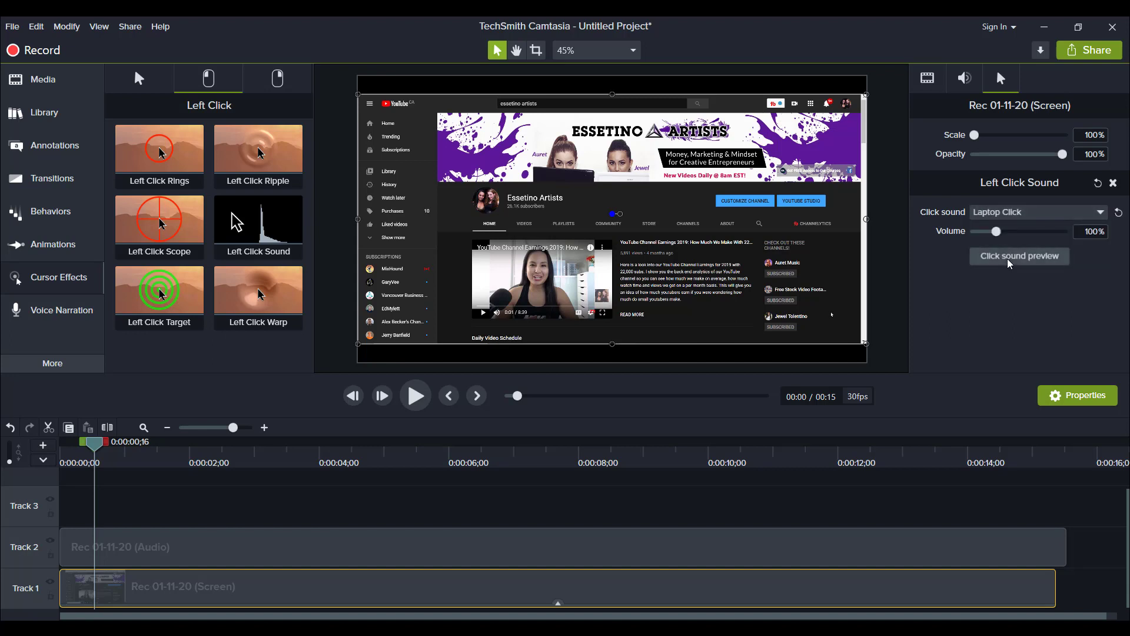
pyautogui.click(1015, 216)
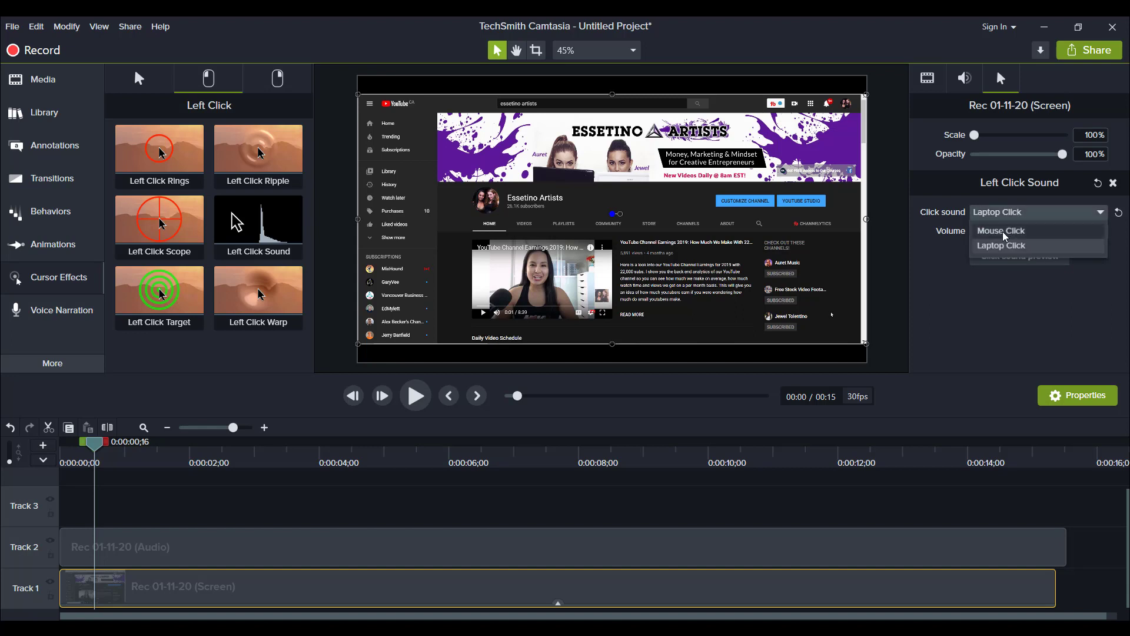
pyautogui.click(1005, 232)
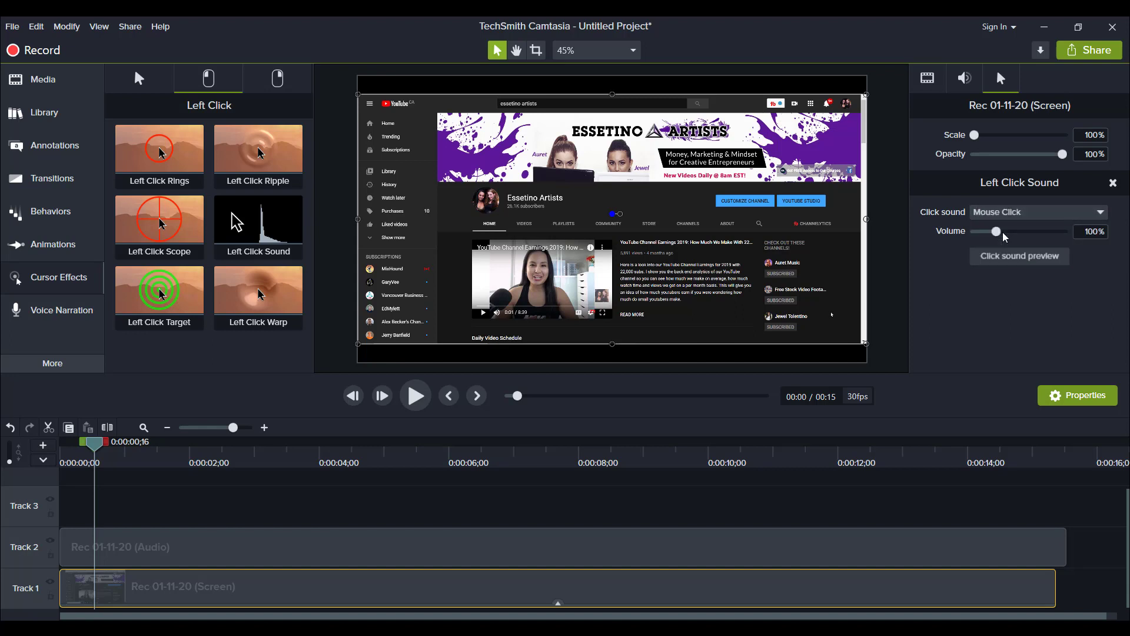
pyautogui.click(993, 262)
pyautogui.moveTo(97, 445); pyautogui.dragTo(61, 446)
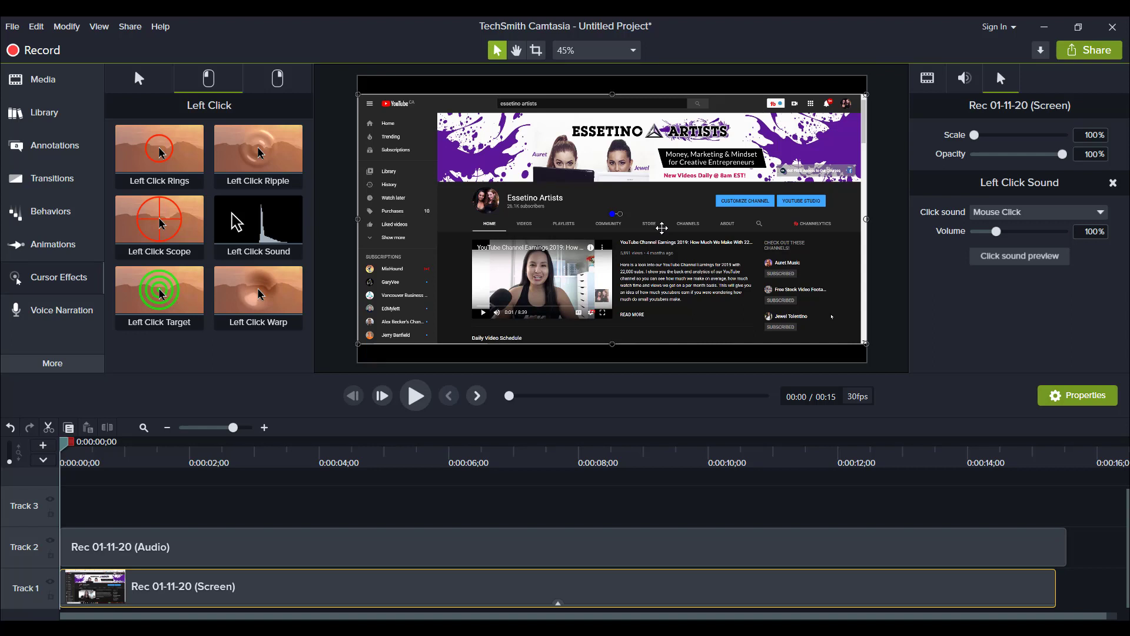
pyautogui.press('space')
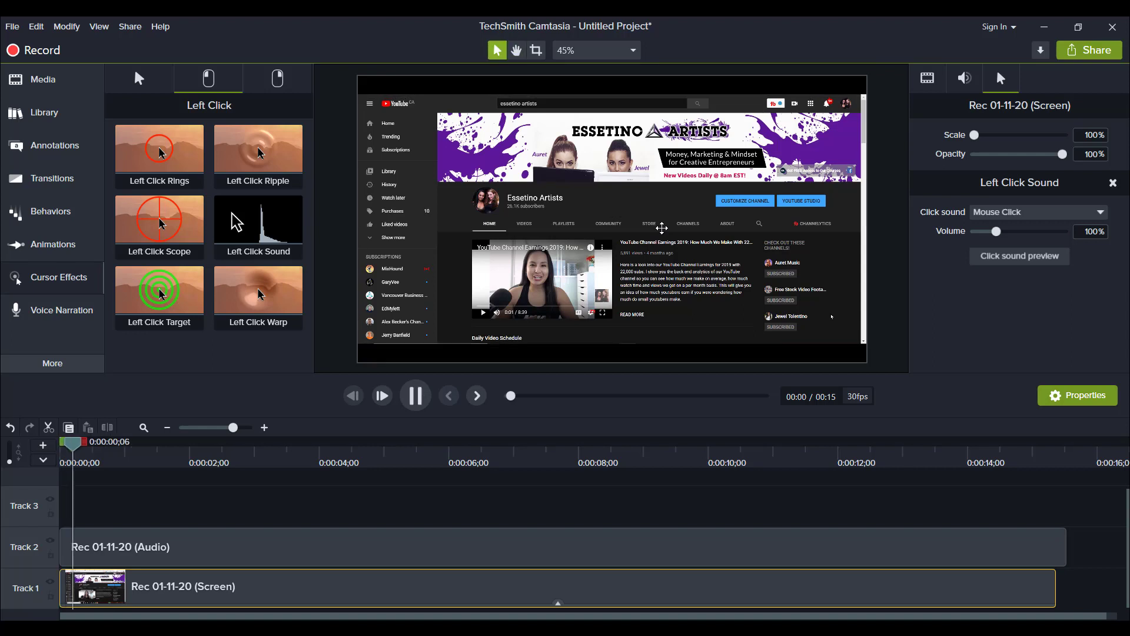
# Step: Stop playback and change the Left Click Sound's click sound to Laptop Click
pyautogui.click(410, 401)
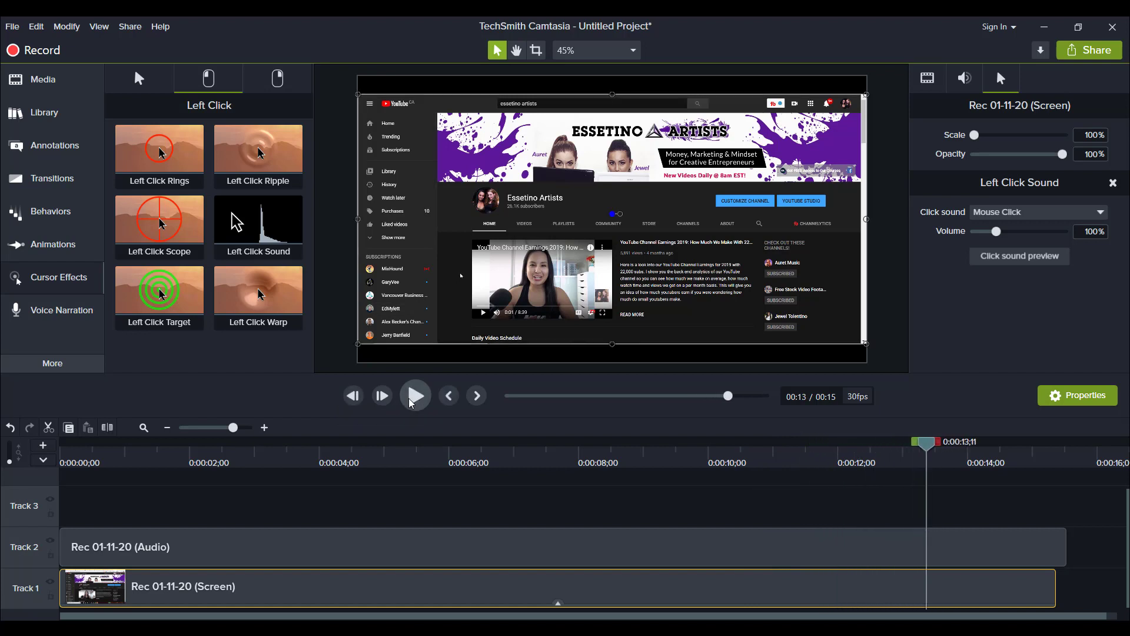
pyautogui.click(1052, 215)
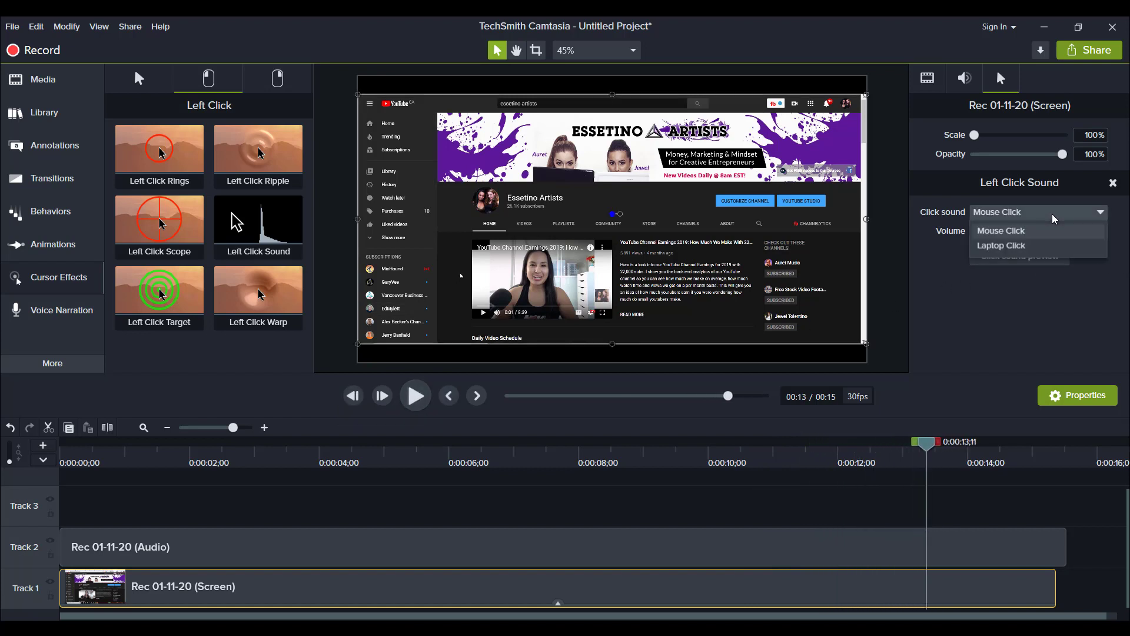
pyautogui.click(1029, 253)
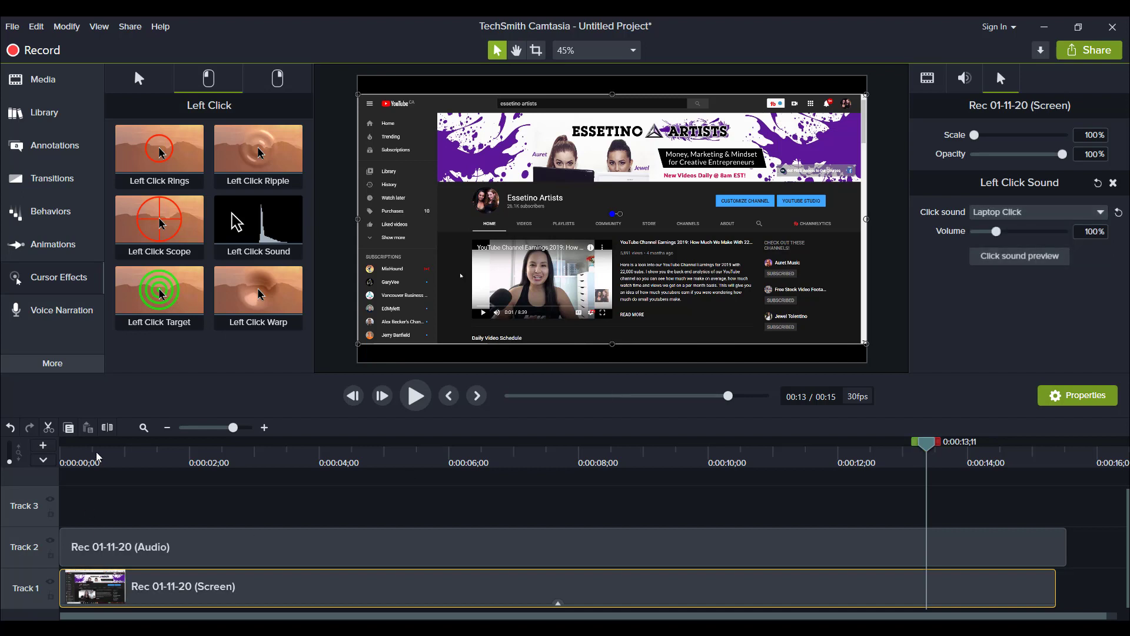
# Step: Rewind to the start and play the project to hear the Laptop Click sound
pyautogui.click(73, 463)
pyautogui.moveTo(73, 462); pyautogui.dragTo(46, 472)
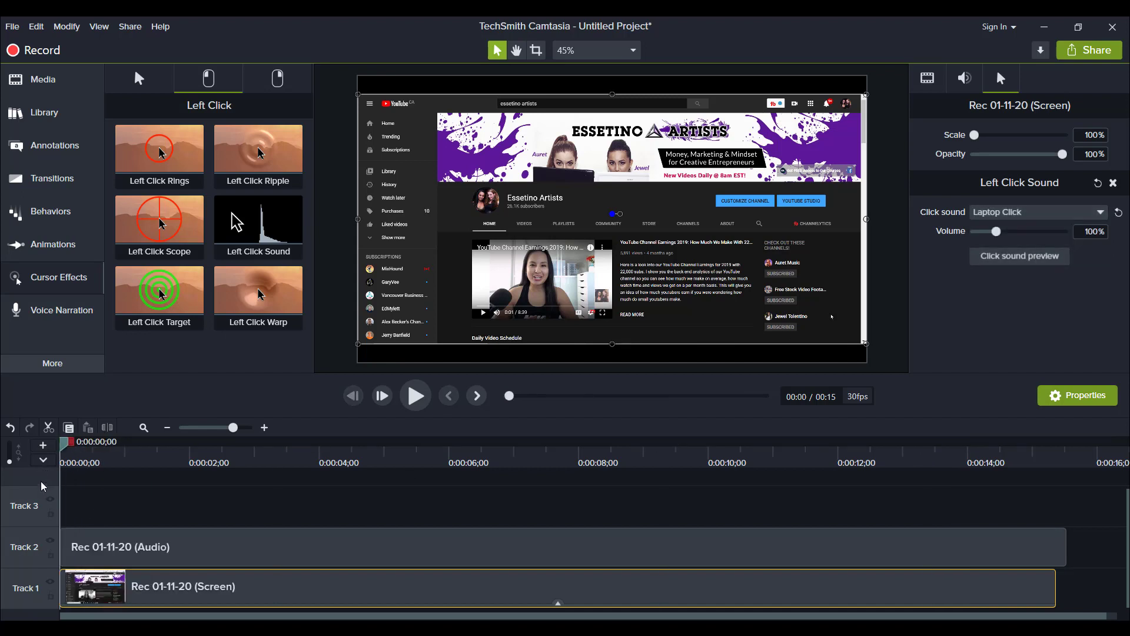
pyautogui.press('space')
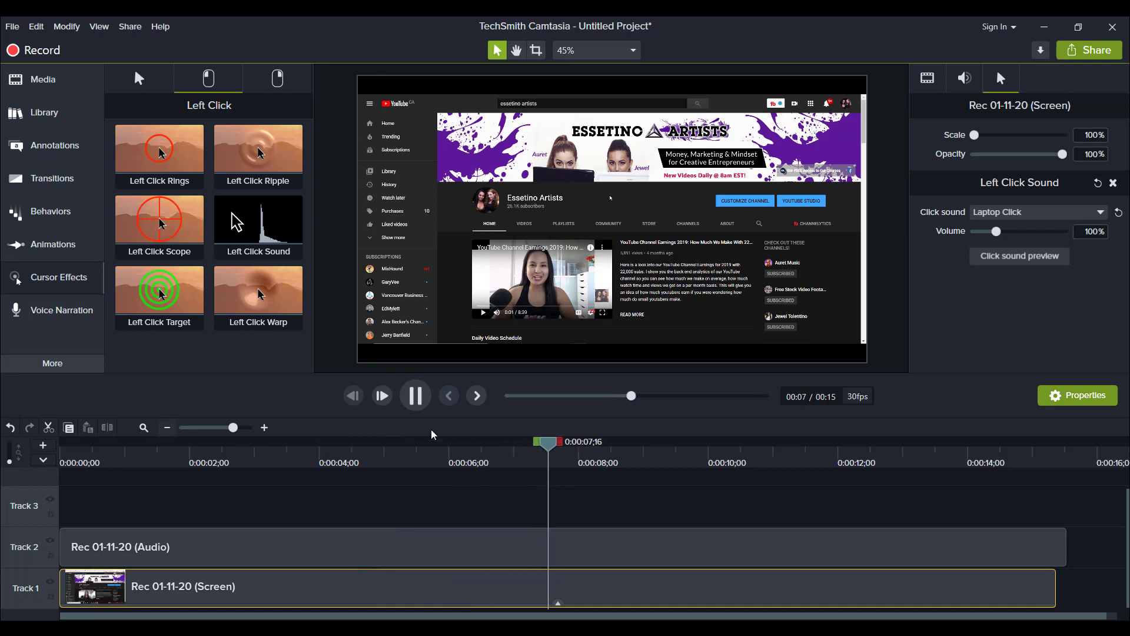
pyautogui.click(416, 397)
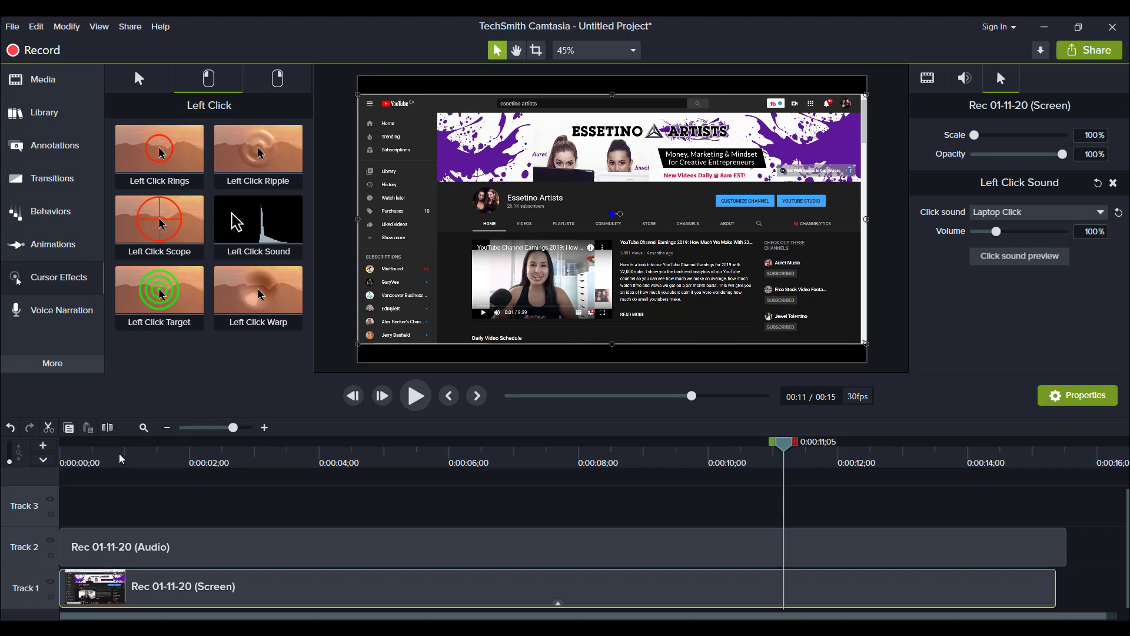
# Step: Raise the click sound volume to 297% and play from the start to preview it
pyautogui.moveTo(121, 458); pyautogui.dragTo(61, 457)
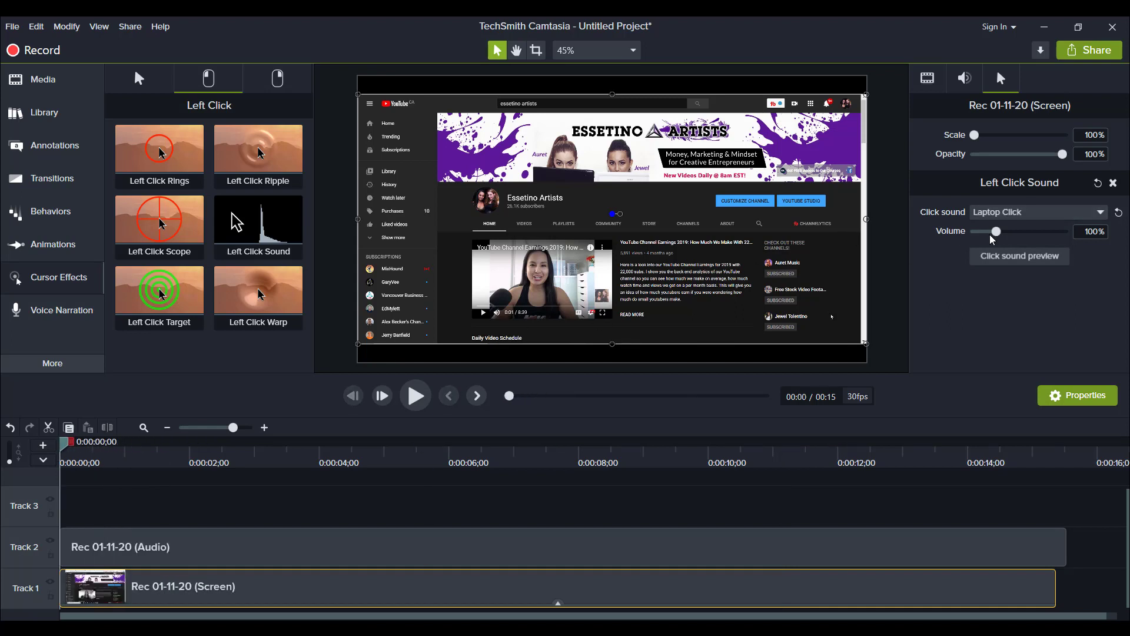
pyautogui.moveTo(990, 234); pyautogui.dragTo(1041, 238)
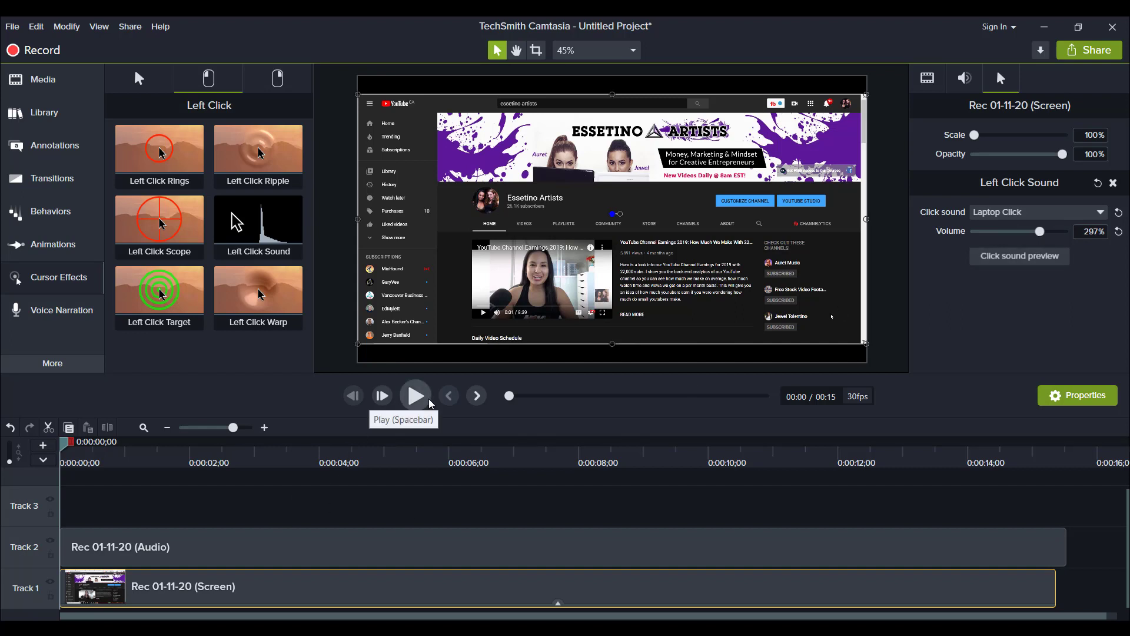
pyautogui.click(412, 405)
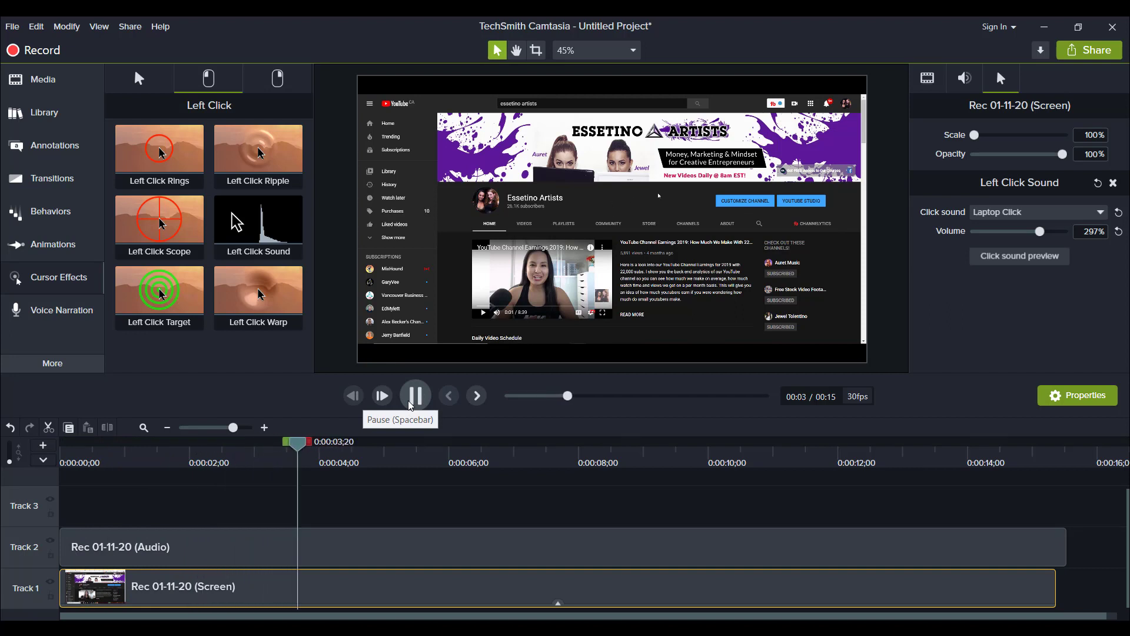
pyautogui.click(411, 405)
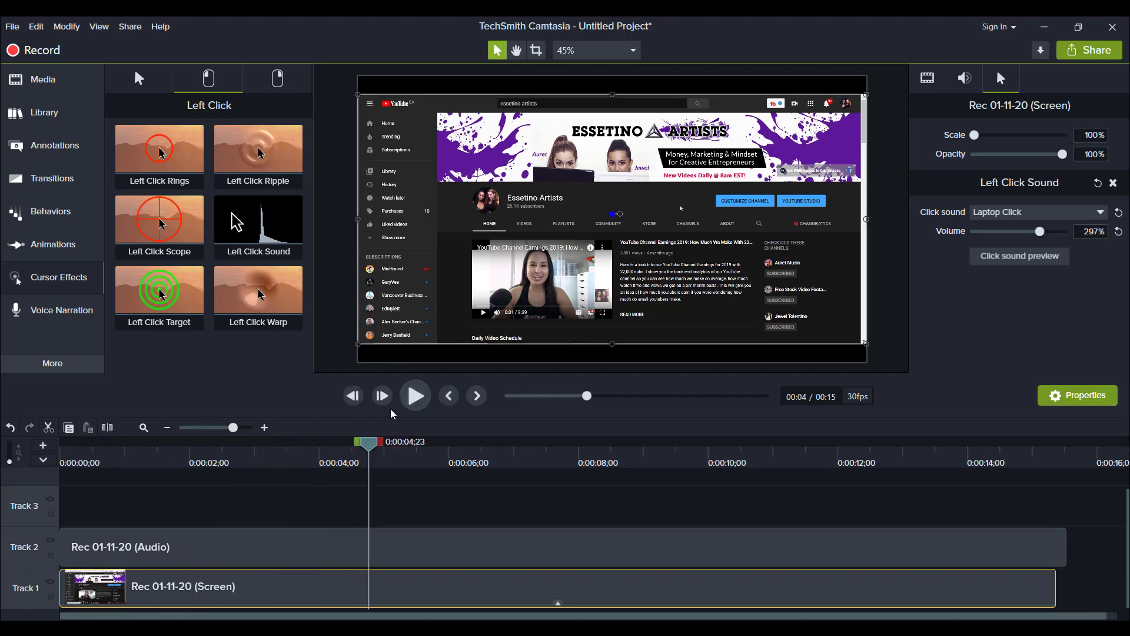
# Step: Switch the click sound back to Mouse Click and play from about two seconds in
pyautogui.click(1012, 213)
pyautogui.click(997, 233)
pyautogui.click(202, 465)
pyautogui.press('space')
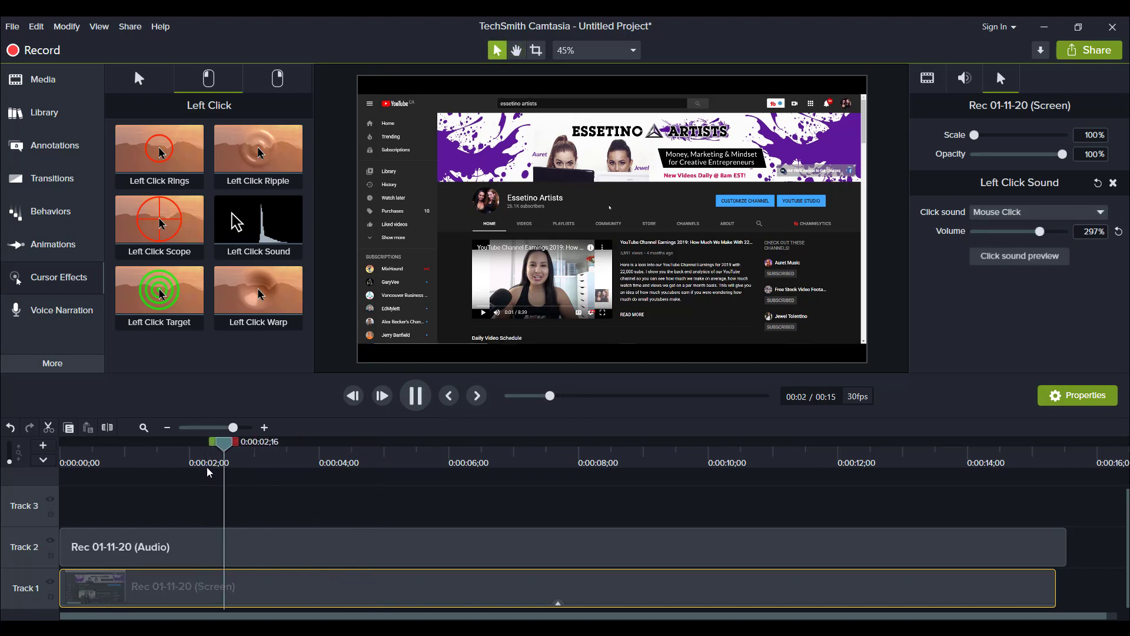
pyautogui.click(417, 394)
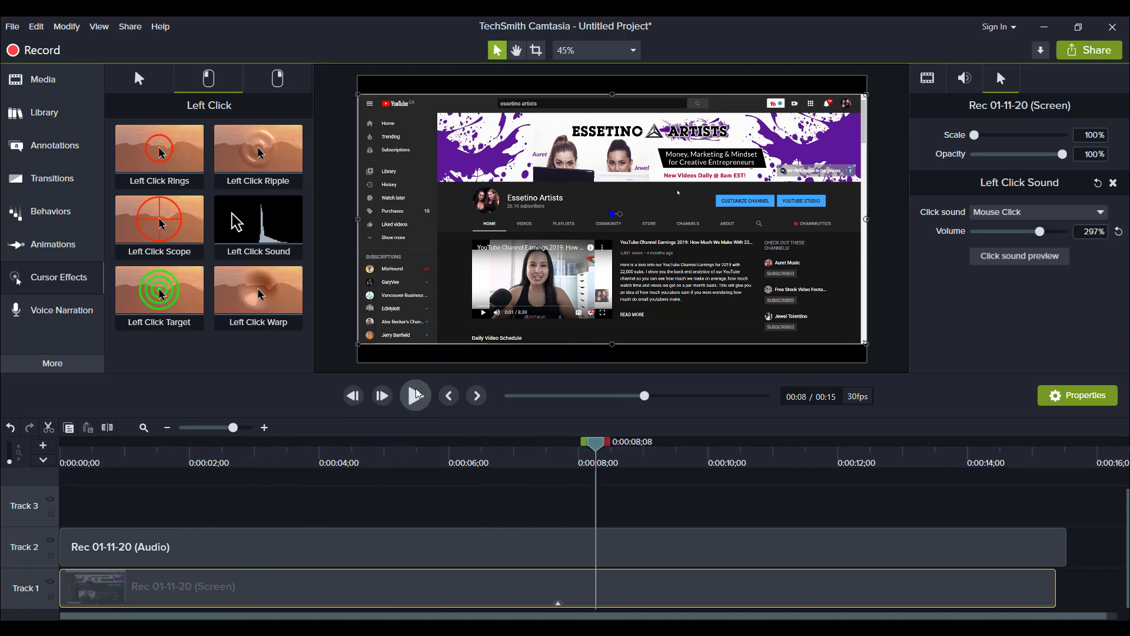